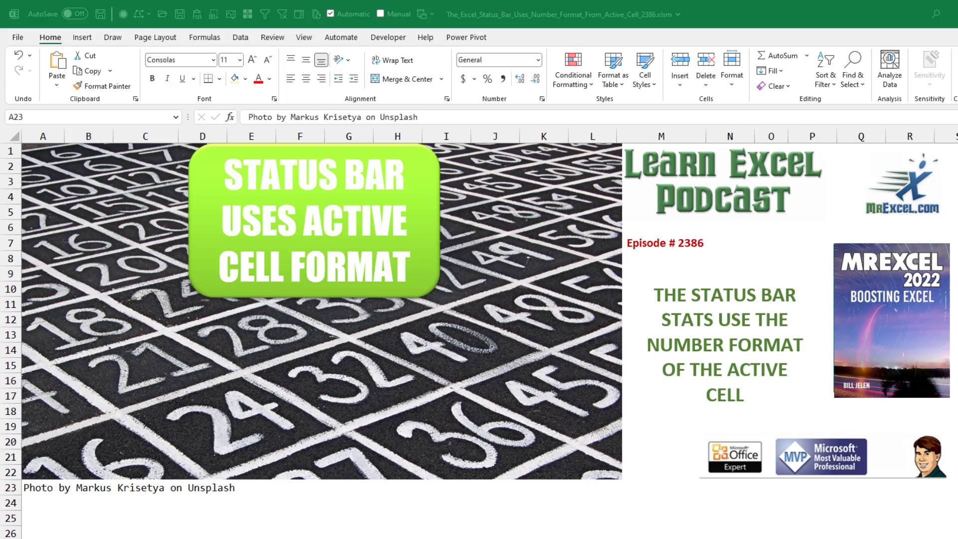
# Switch from the title sheet to the DidIKnow sheet about status bar number formats.
pyautogui.hotkey('ctrl', 'pagedown')
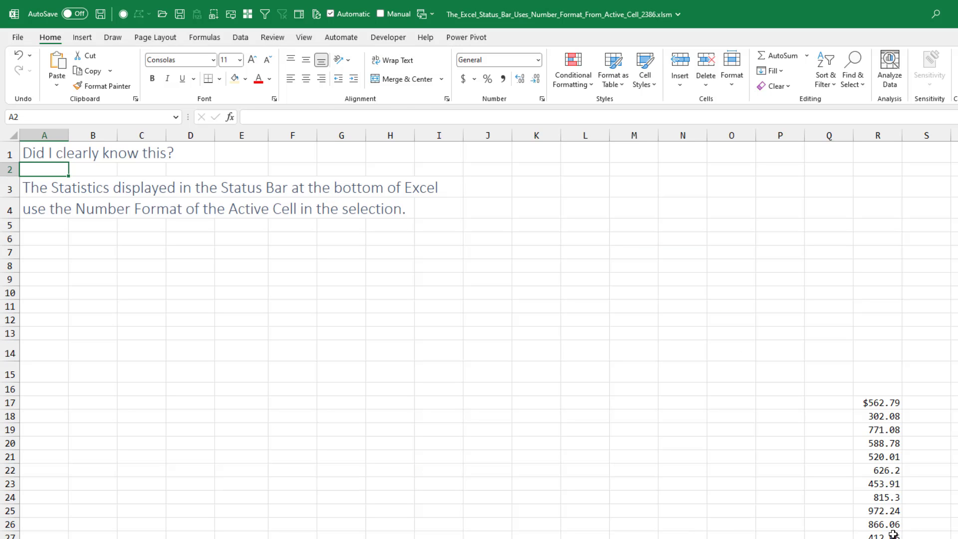
# Select the eleven values from 412.06 up, then reselect them starting at $562.79.
pyautogui.moveTo(886, 536); pyautogui.dragTo(878, 402)
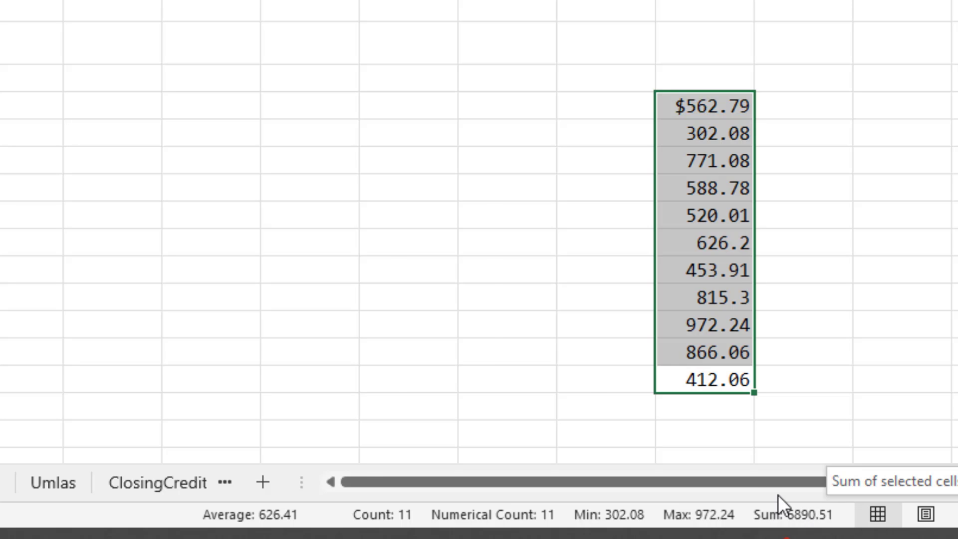
pyautogui.moveTo(705, 106); pyautogui.dragTo(707, 370)
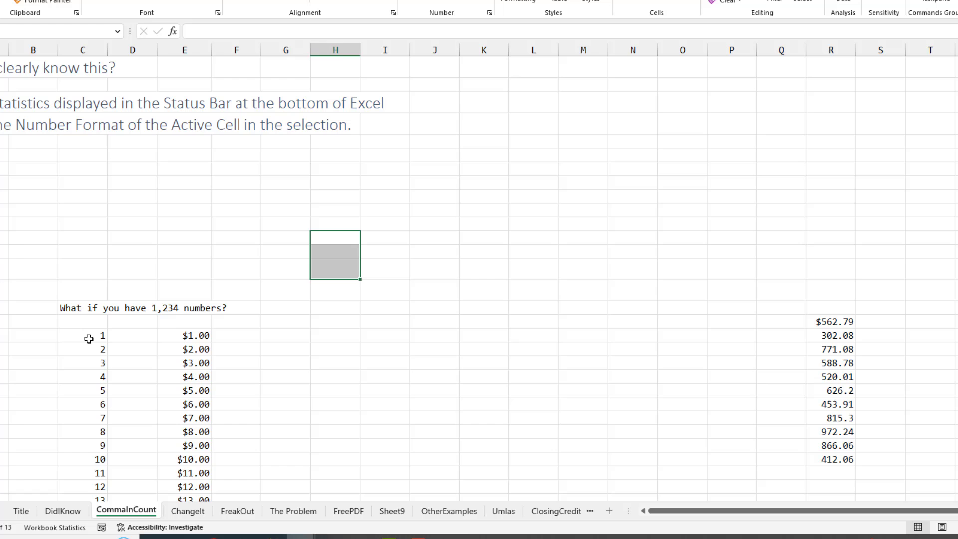
# Select the SEQUENCE numbers in column C down to 1,234 to read their statistics.
pyautogui.click(89, 338)
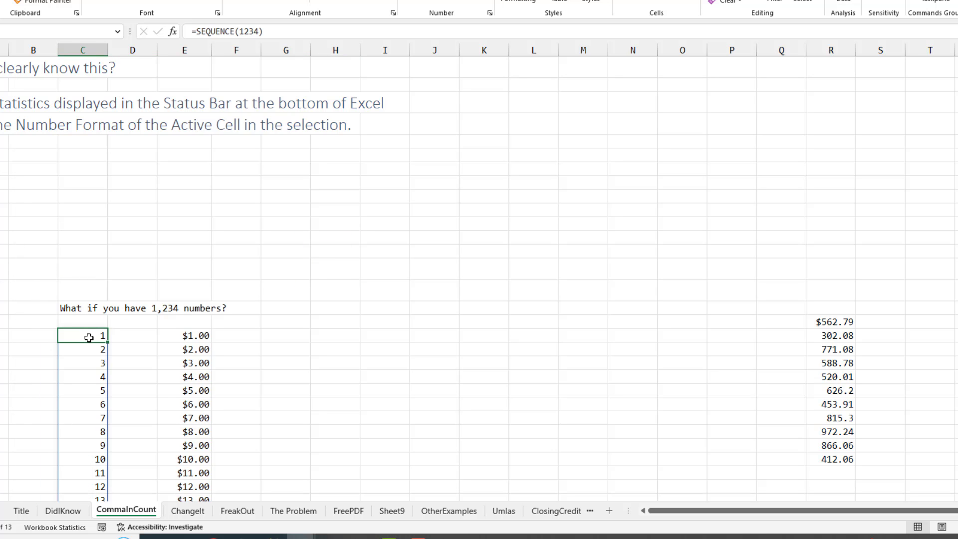
pyautogui.hotkey('ctrl', 'shift', 'Down')
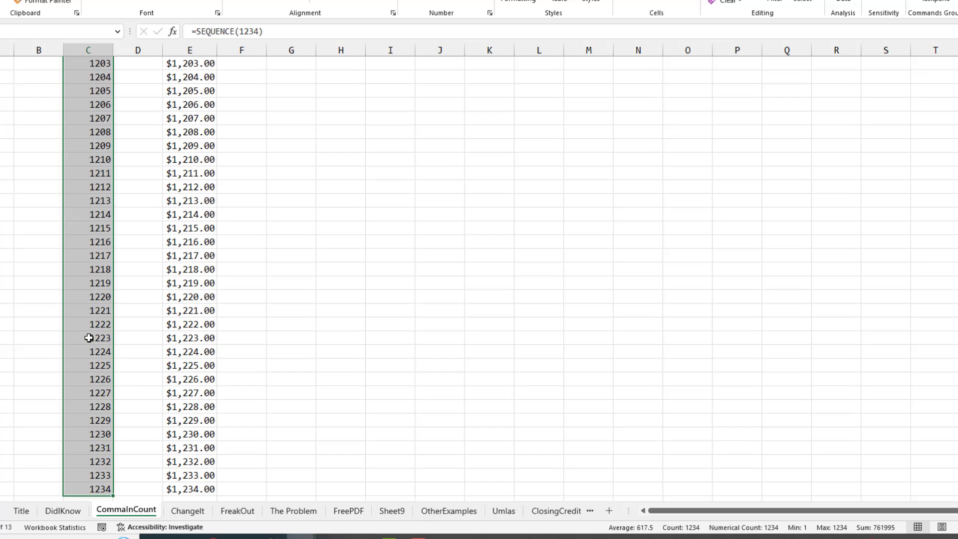
pyautogui.hotkey('ctrl', 'BackSpace')
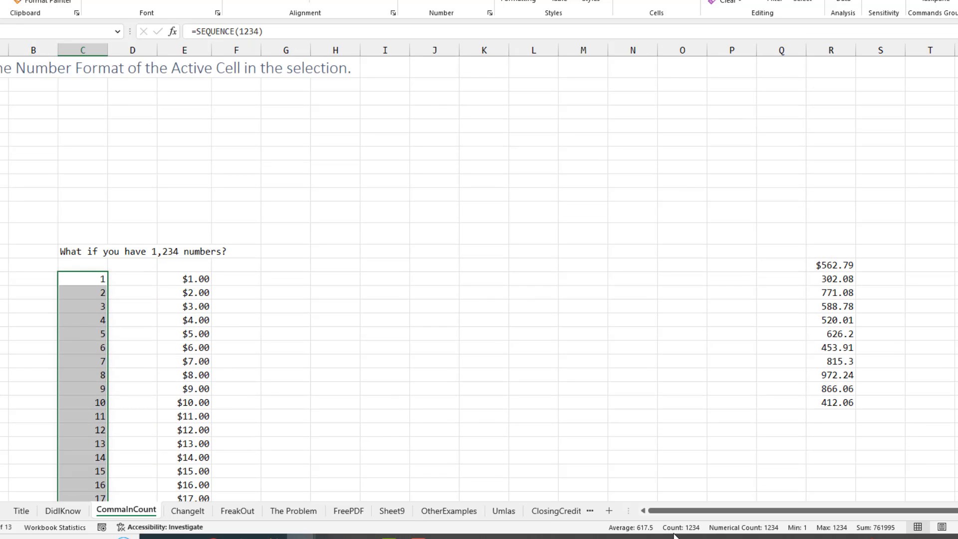
# Select the dollar values in column E down to $1,234.00, then go to ChangeIt.
pyautogui.click(198, 284)
pyautogui.hotkey('ctrl', 'shift', 'Down')
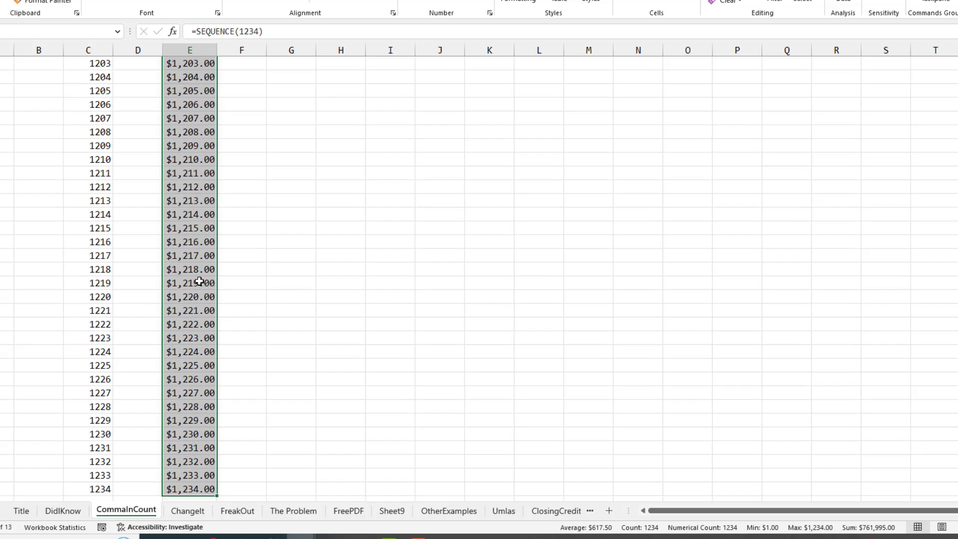
pyautogui.hotkey('ctrl', 'BackSpace')
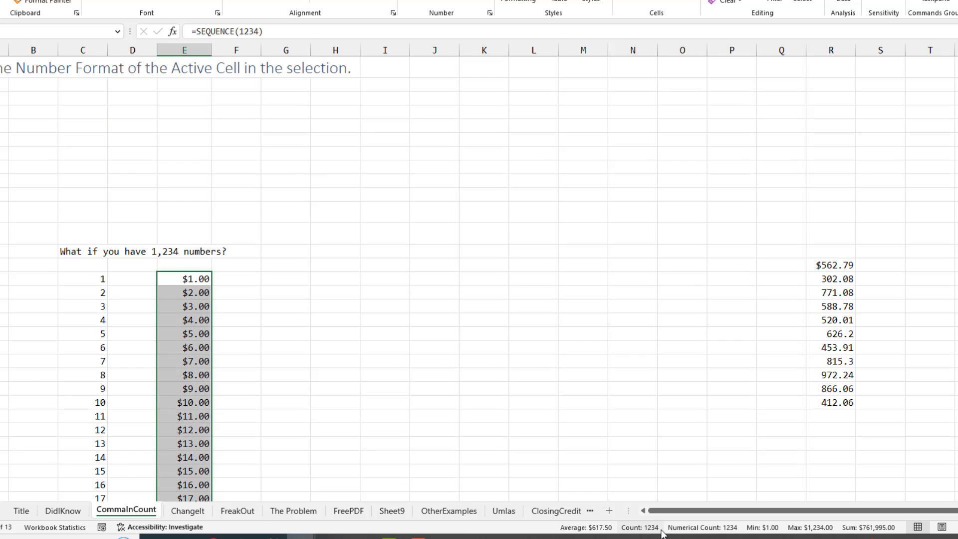
pyautogui.click(187, 511)
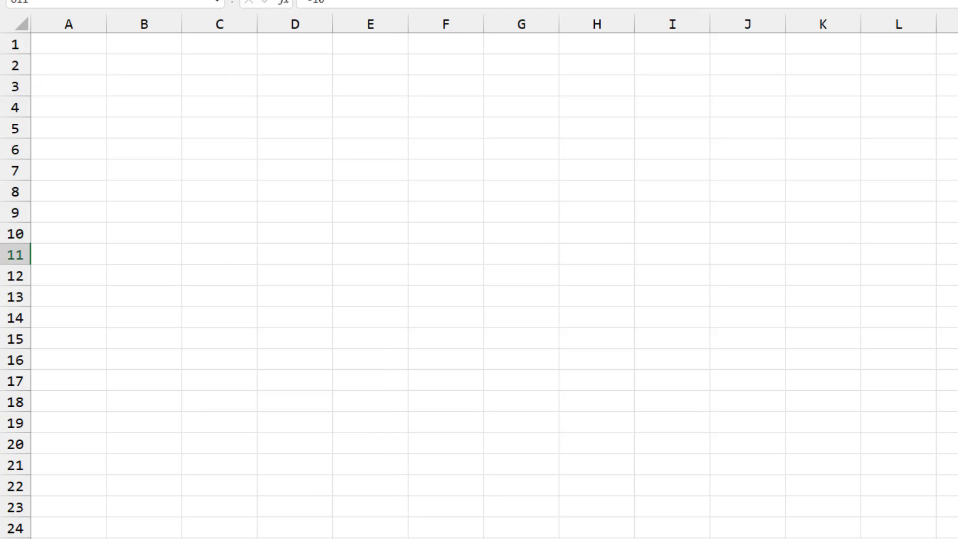
# Reveal the =SUM(O11:O20) formula behind the 80 result without changing it.
pyautogui.click(513, 379)
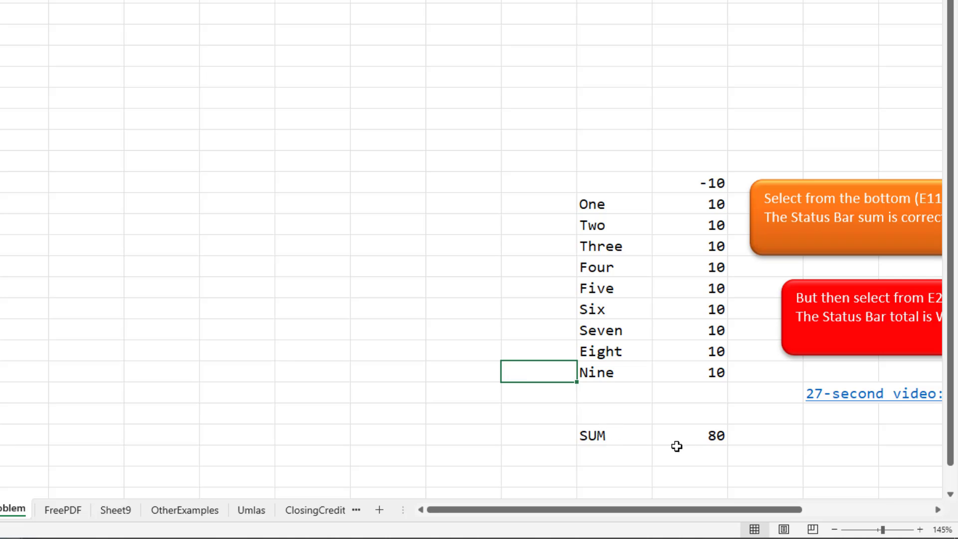
pyautogui.click(702, 436)
pyautogui.doubleClick(699, 435)
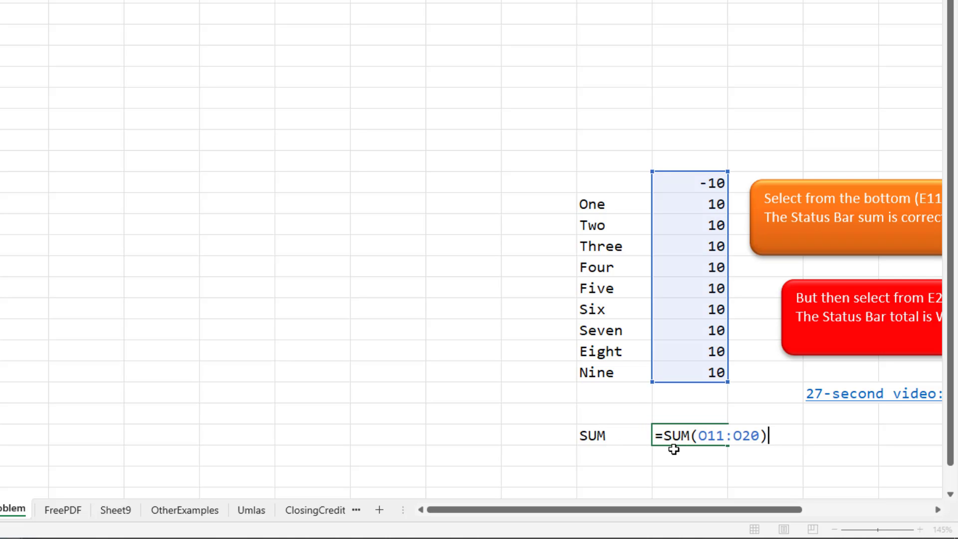
pyautogui.press('Escape')
# Select the ten values from Nine up to -10, then reselect them from -10 down.
pyautogui.click(710, 378)
pyautogui.moveTo(710, 378); pyautogui.dragTo(683, 180)
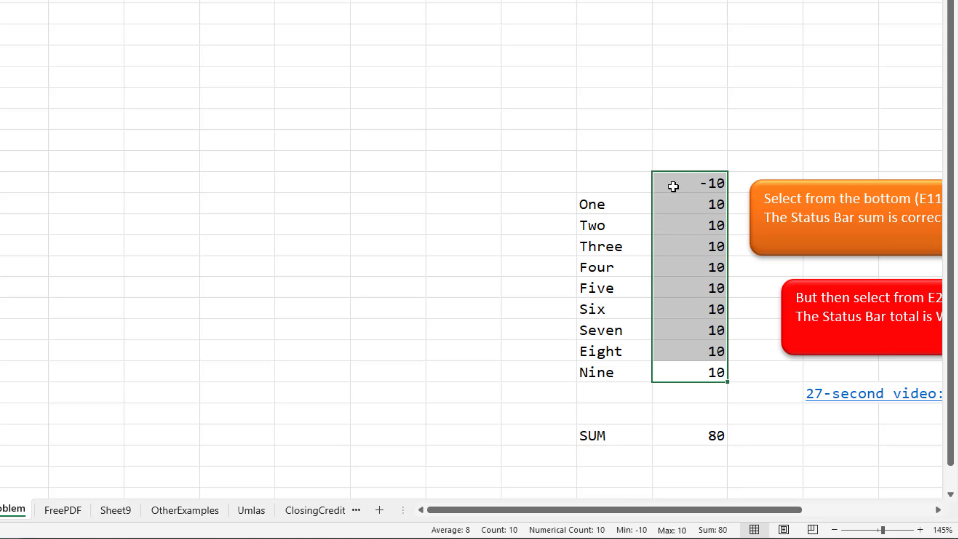
pyautogui.moveTo(673, 182); pyautogui.dragTo(683, 365)
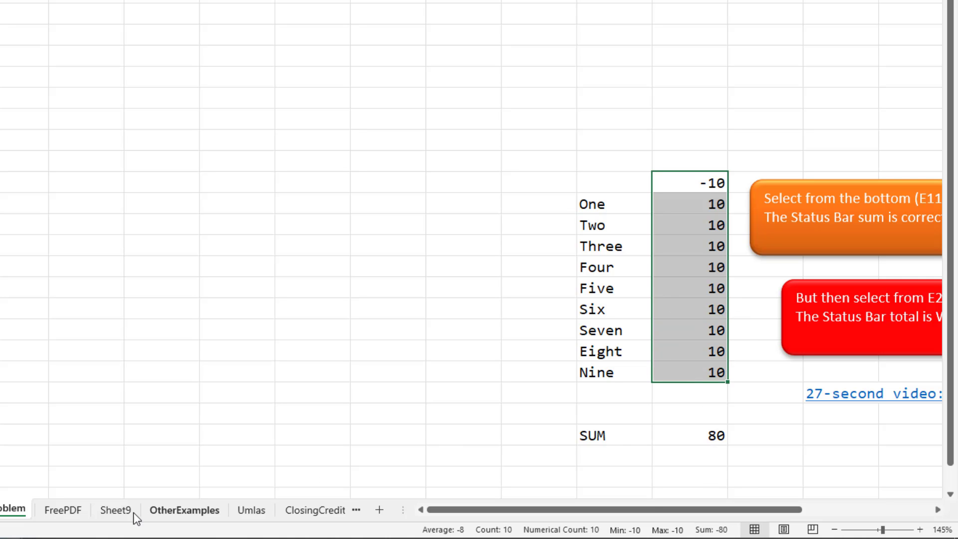
# Switch to the FreePDF sheet.
pyautogui.click(57, 510)
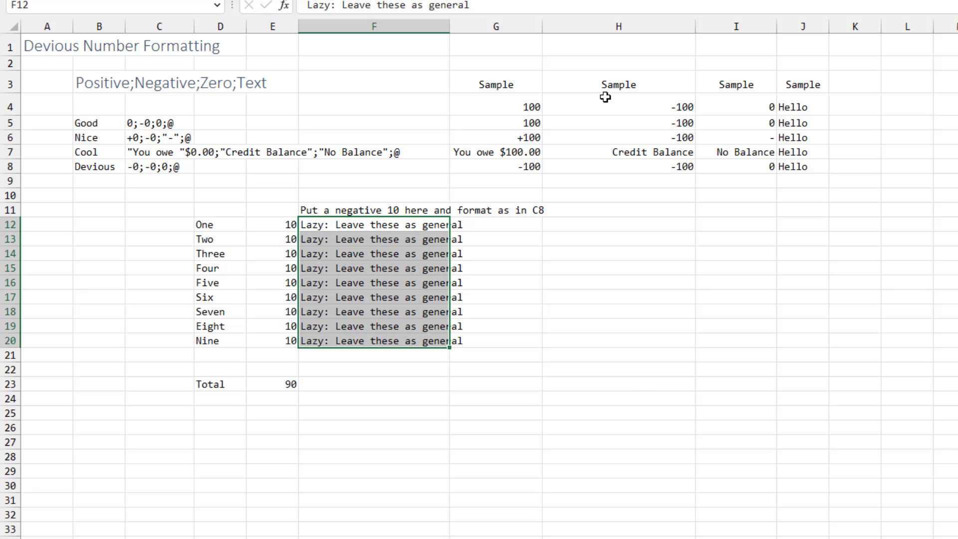
pyautogui.hotkey('ctrl', '1')
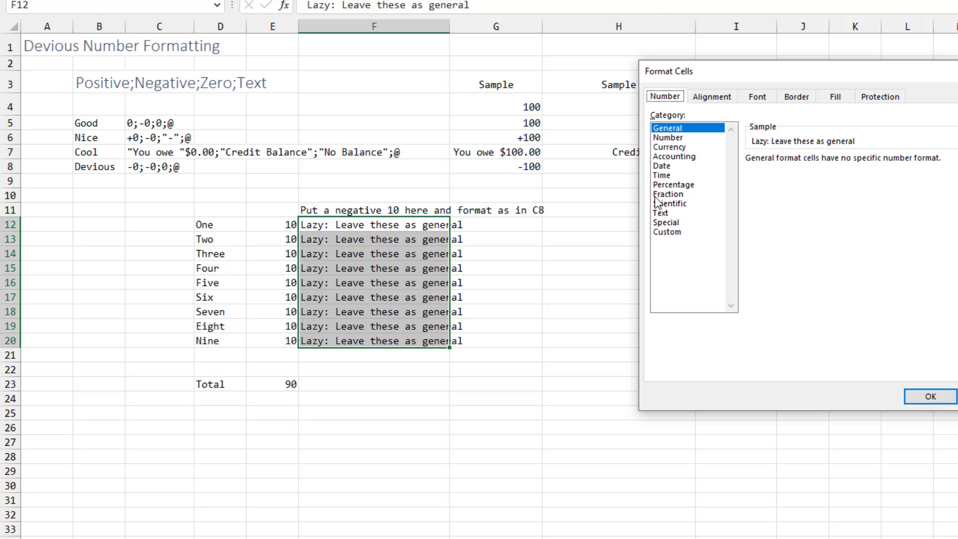
pyautogui.click(665, 231)
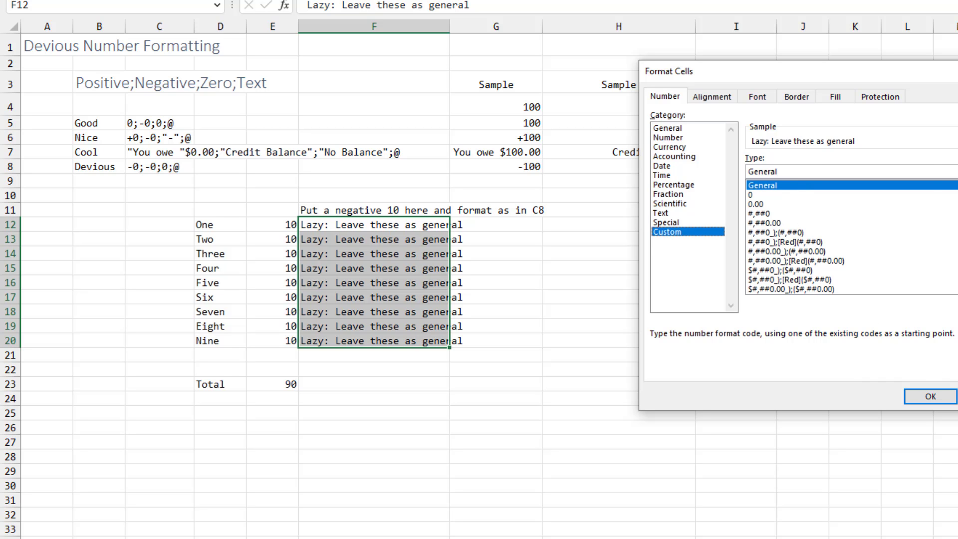
pyautogui.click(936, 396)
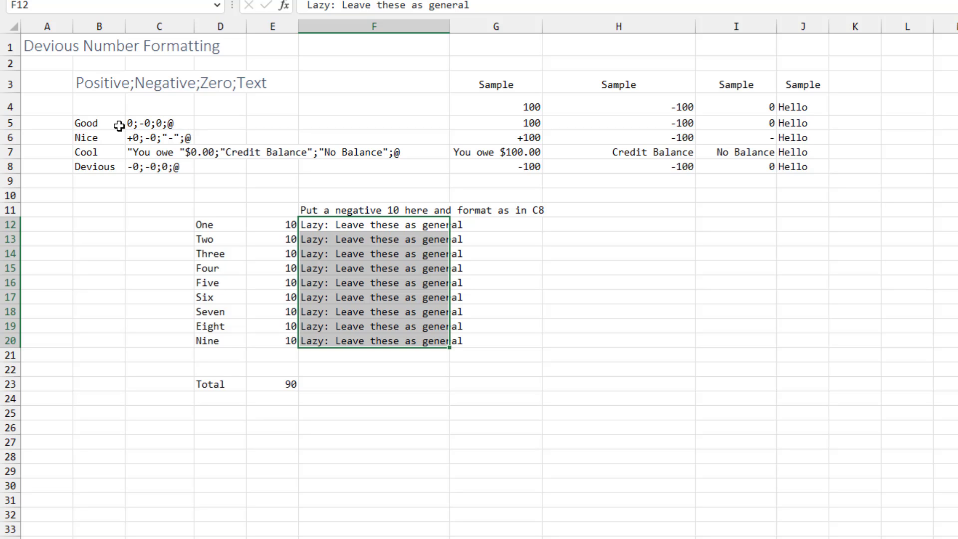
pyautogui.click(144, 125)
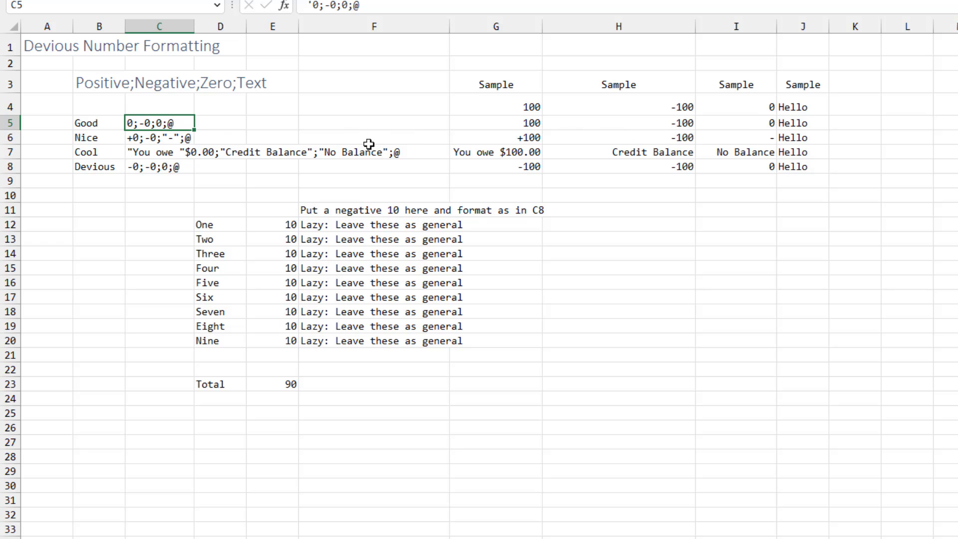
pyautogui.click(506, 138)
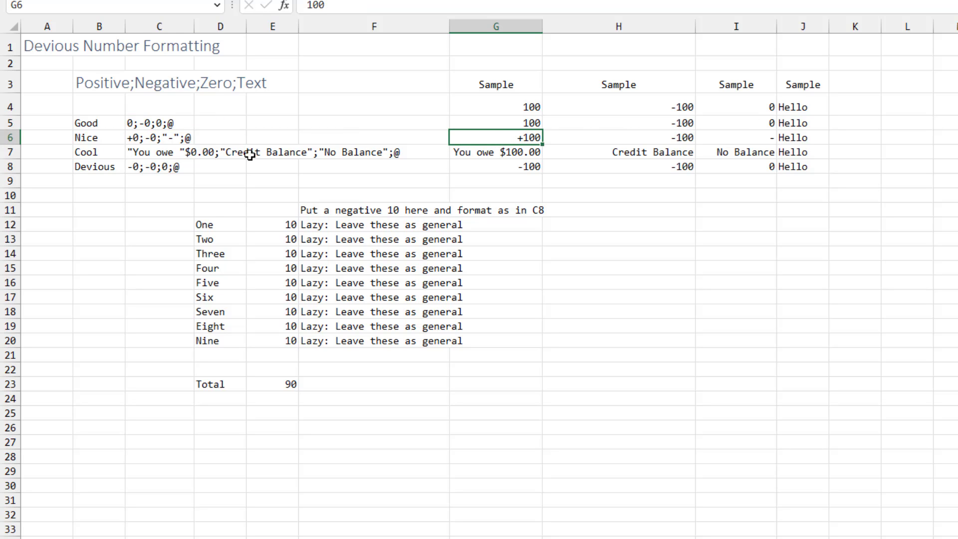
pyautogui.click(161, 141)
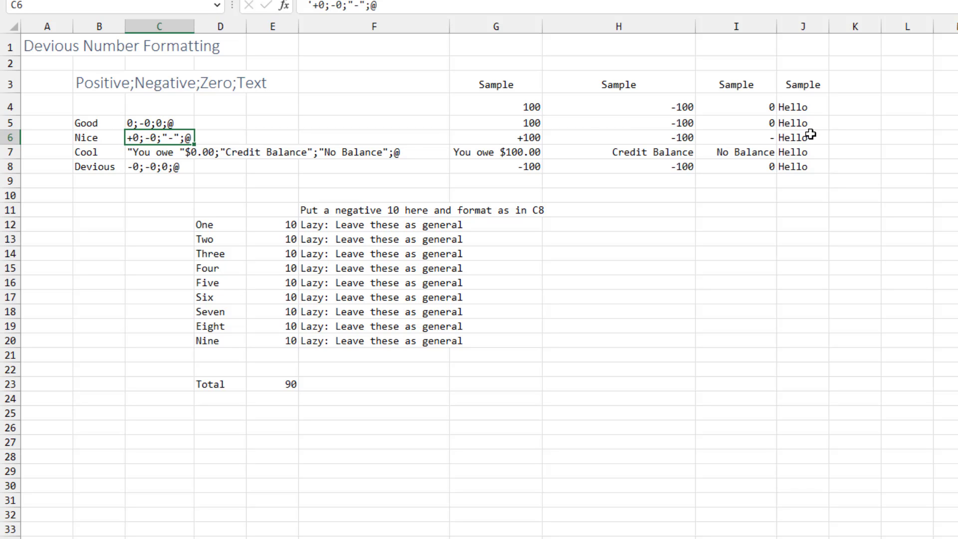
pyautogui.click(161, 152)
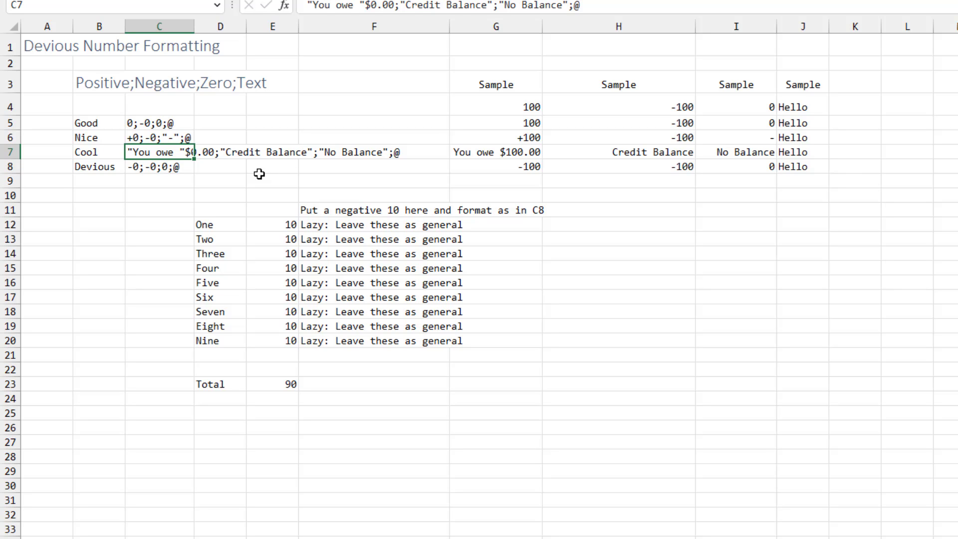
pyautogui.click(153, 167)
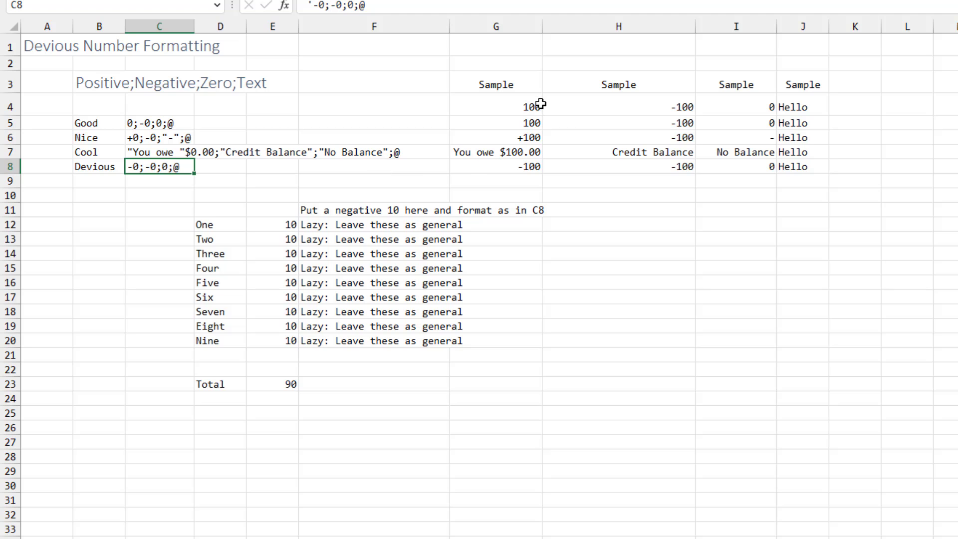
pyautogui.click(524, 166)
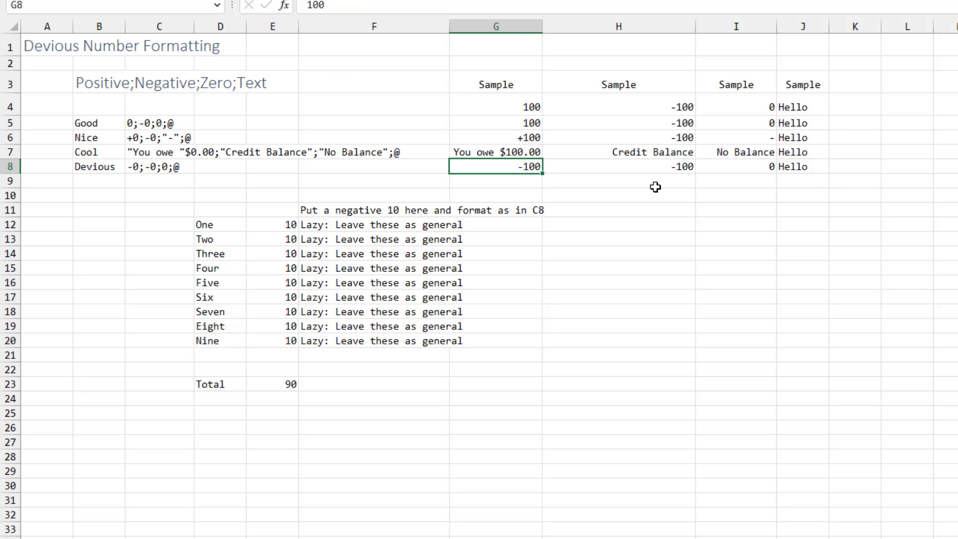
# Enter -10 into cell E11.
pyautogui.click(285, 207)
pyautogui.write('-10')
pyautogui.hotkey('ctrl', 'Return')
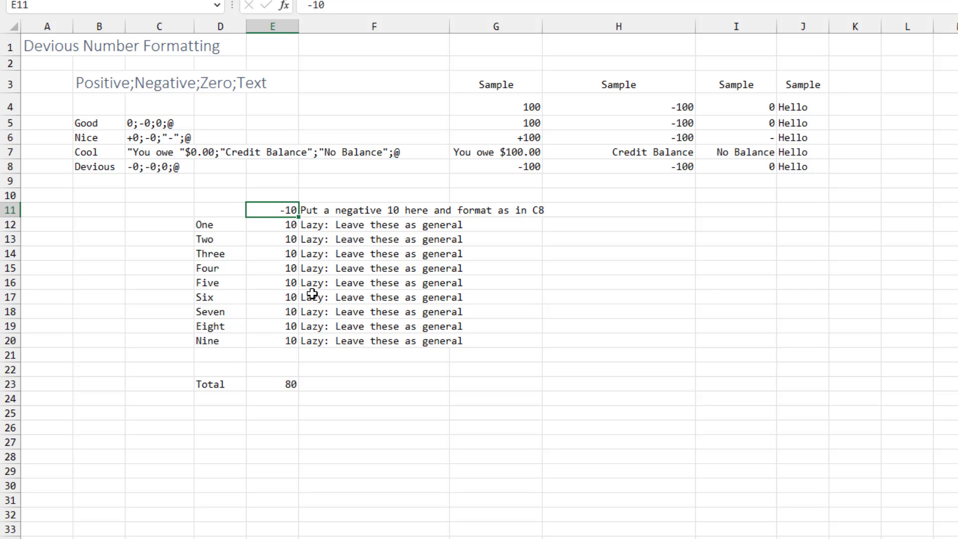
# Give E11 the custom number format -0;-0;0;@.
pyautogui.hotkey('ctrl', '1')
pyautogui.click(669, 232)
pyautogui.click(816, 186)
pyautogui.write('-0')
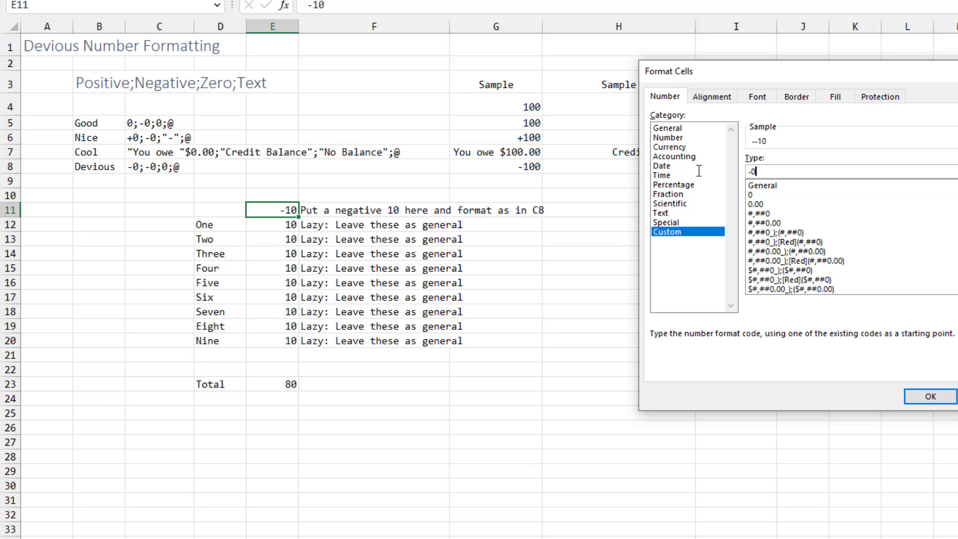
pyautogui.write(';-0;0;')
pyautogui.write('@')
pyautogui.click(928, 397)
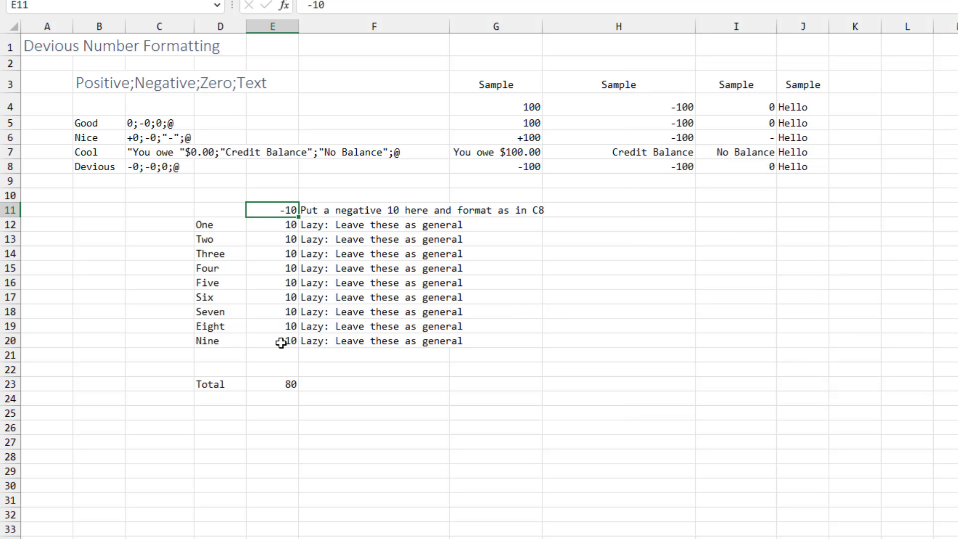
# Select the -10 together with the nine tens in column E to check their totals.
pyautogui.press('Down')
pyautogui.moveTo(280, 342); pyautogui.dragTo(271, 216)
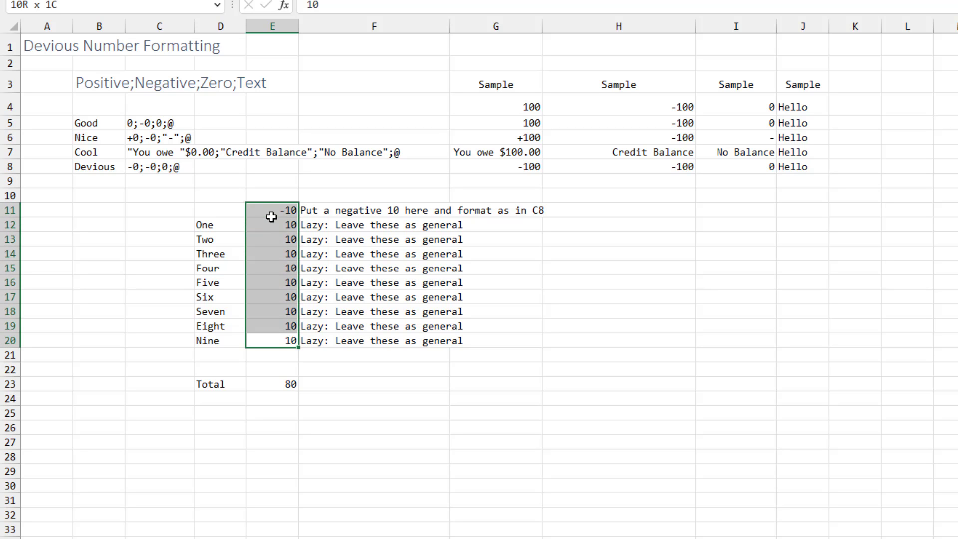
pyautogui.moveTo(271, 216); pyautogui.dragTo(271, 216)
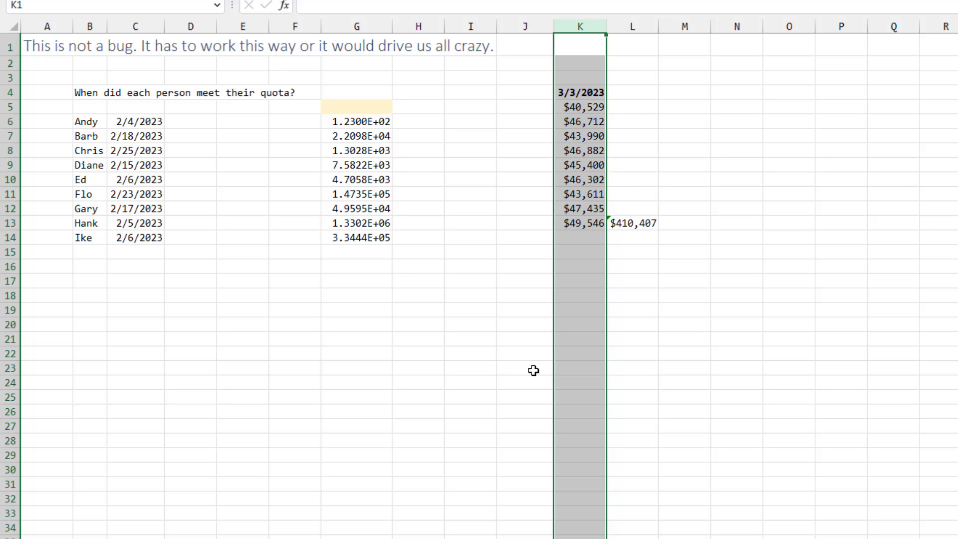
# Select the nine scientific-notation numbers G6:G14 to see their statistics.
pyautogui.click(450, 368)
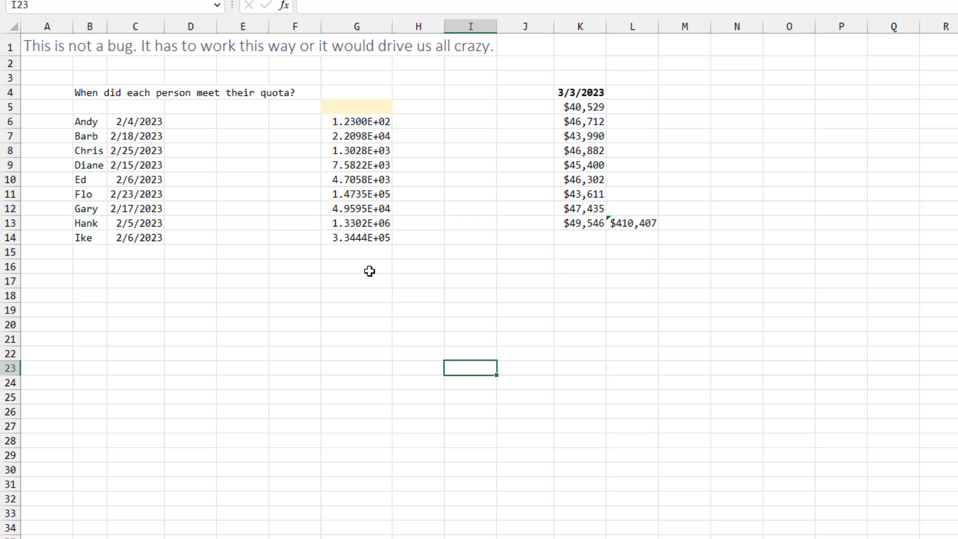
pyautogui.click(363, 107)
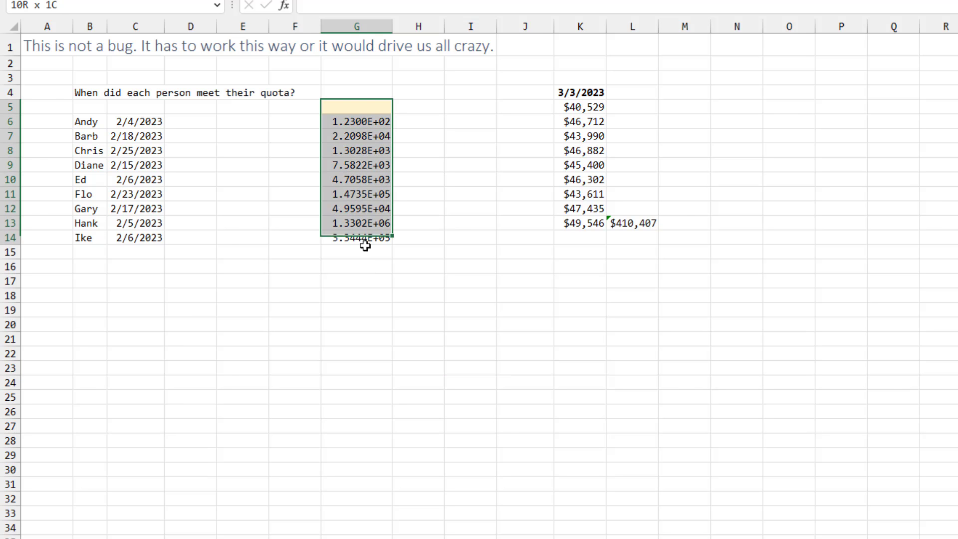
pyautogui.moveTo(362, 107); pyautogui.dragTo(363, 252)
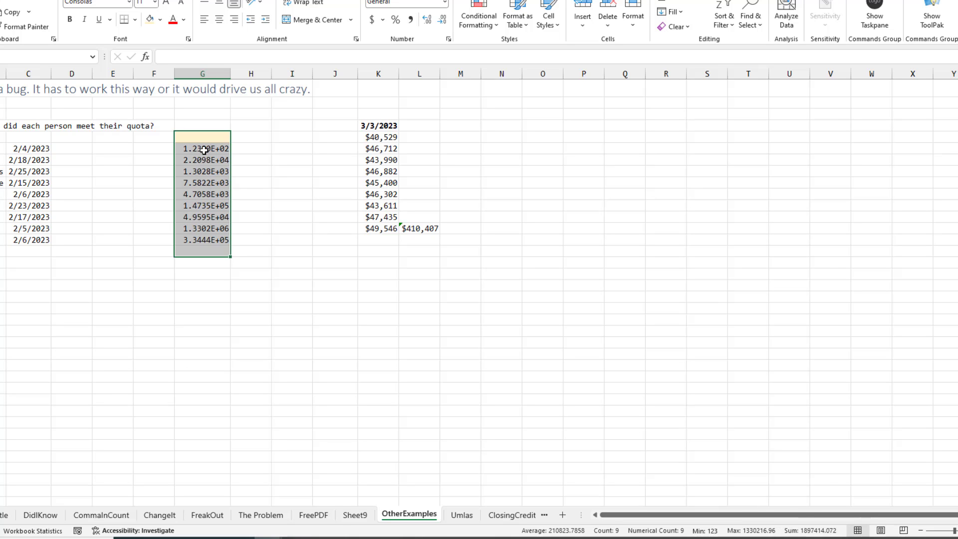
pyautogui.moveTo(205, 148); pyautogui.dragTo(204, 240)
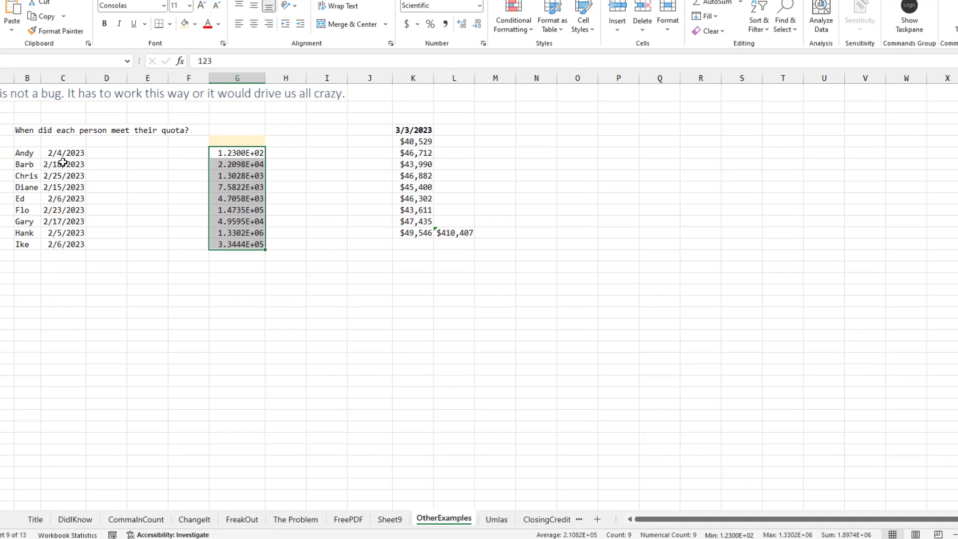
# Select all nine quota dates in C5:C14 to see their statistics.
pyautogui.moveTo(63, 153); pyautogui.dragTo(64, 244)
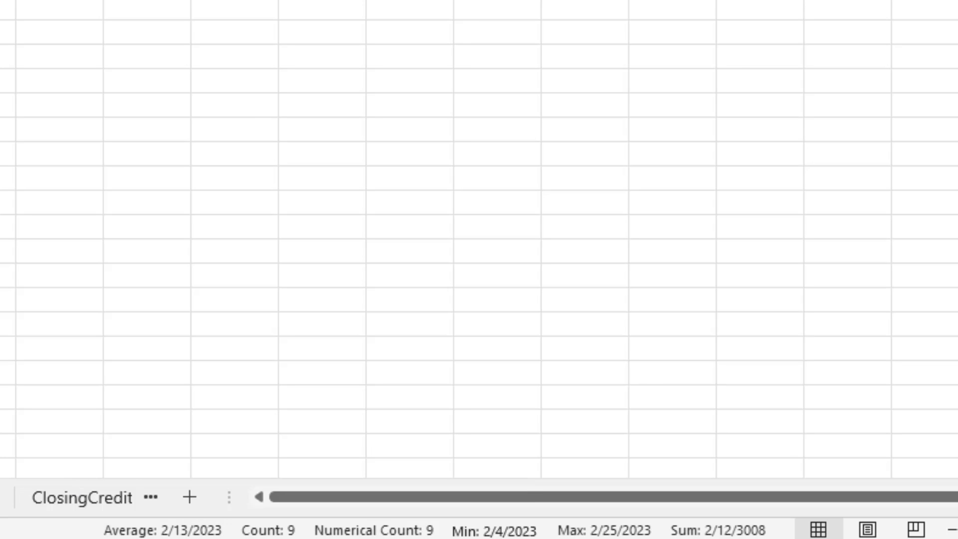
pyautogui.hotkey('shift', 'Down')
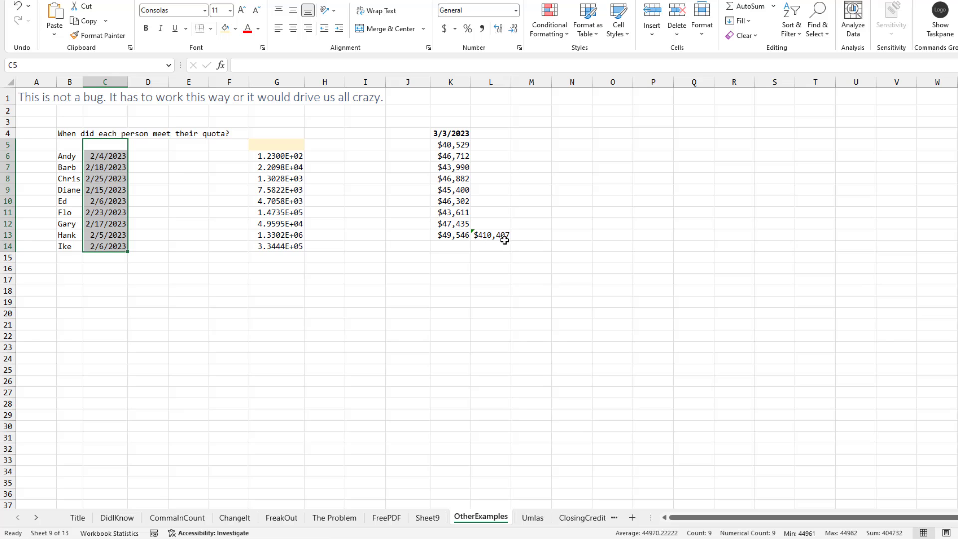
# Select K5:K13 from the top so the sum reads $410,407 in currency.
pyautogui.moveTo(454, 236); pyautogui.dragTo(451, 144)
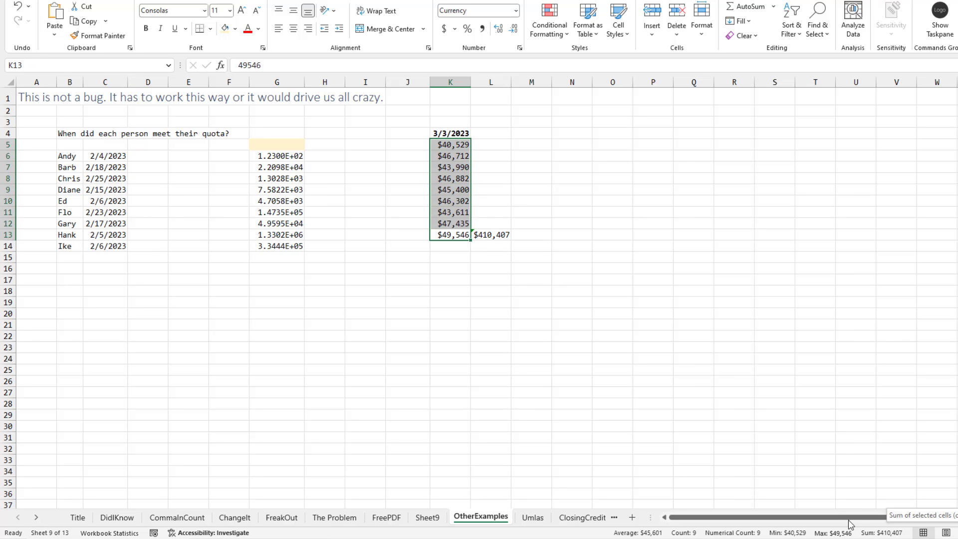
pyautogui.click(458, 82)
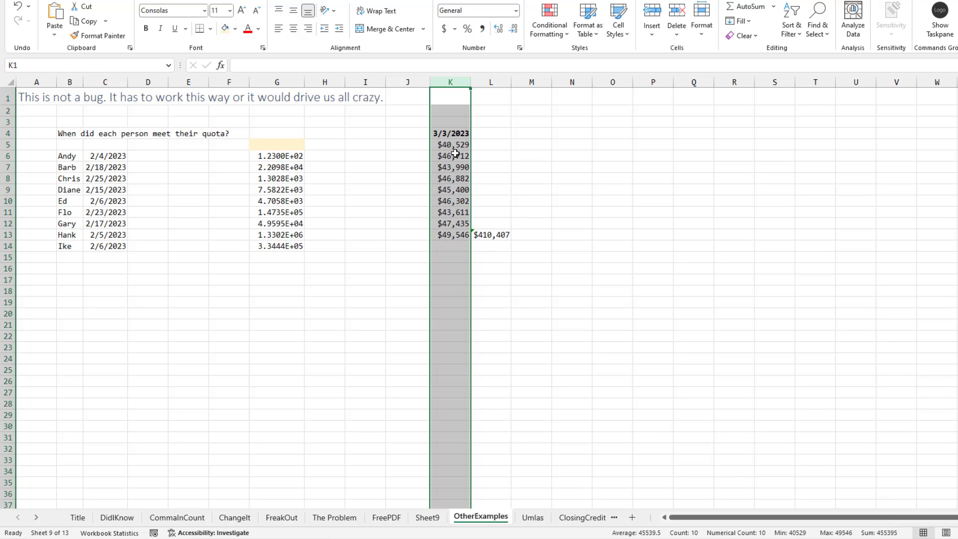
pyautogui.moveTo(451, 145); pyautogui.dragTo(450, 230)
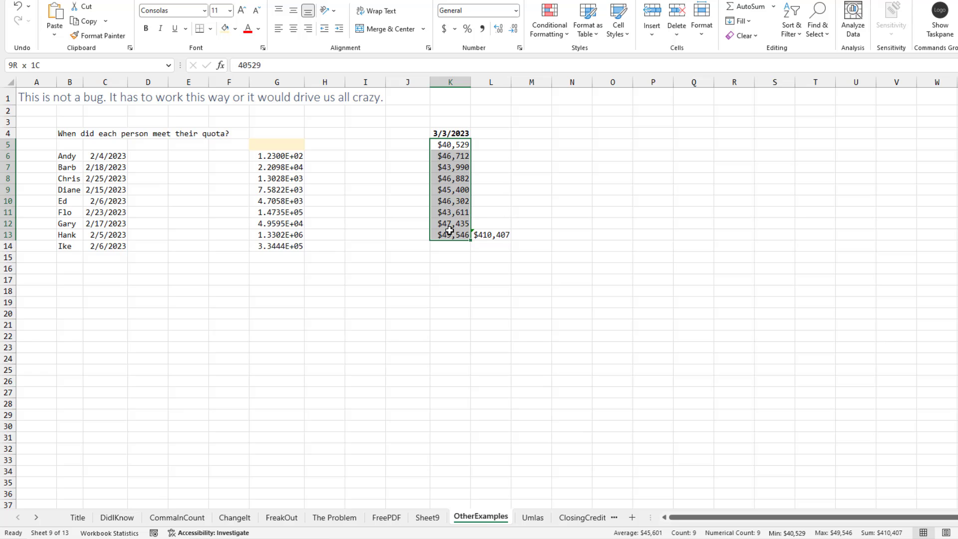
pyautogui.moveTo(450, 230); pyautogui.dragTo(449, 230)
# Show the 33 format trick on the Umlas sheet, narrowing the selection to the 33 and one 10.
pyautogui.click(532, 518)
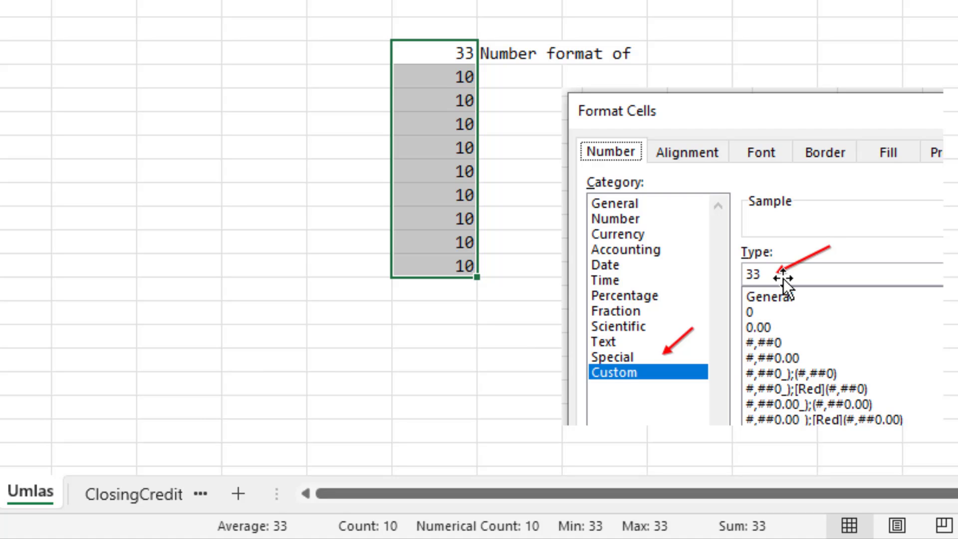
pyautogui.moveTo(444, 49); pyautogui.dragTo(451, 265)
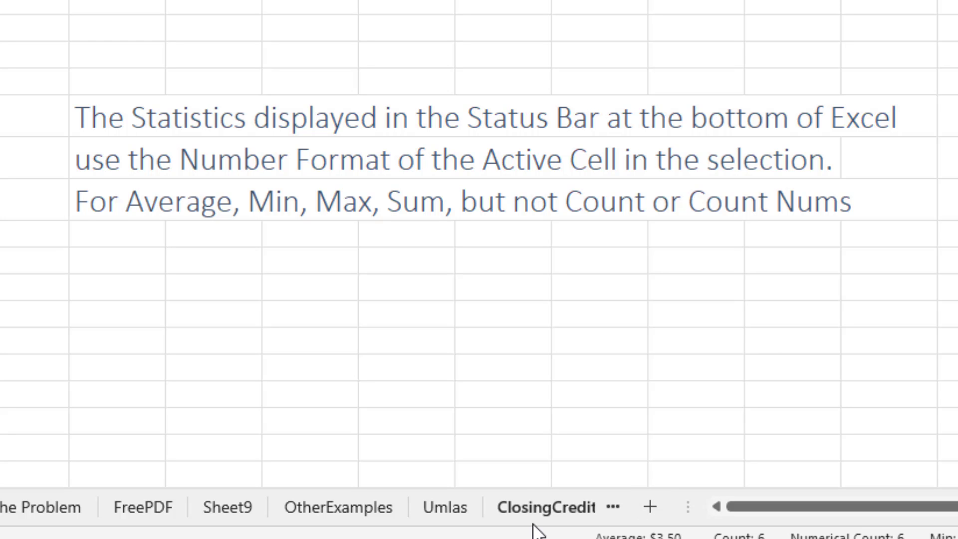
# Display the ClosingCredit sheet with the host's photo, names and sign-off.
pyautogui.click(529, 509)
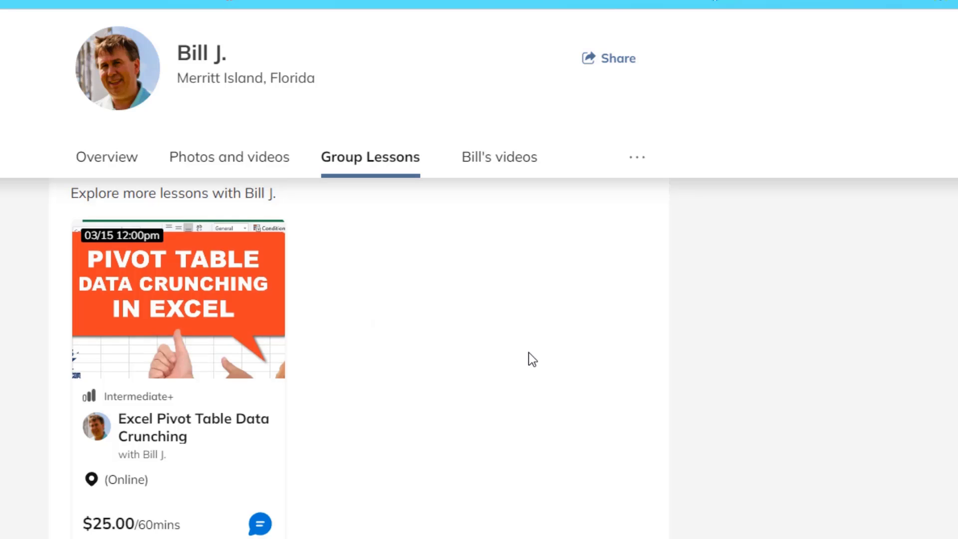
# Scroll the TakeLessons profile down to the Bill's videos section.
pyautogui.scroll(-4, 529, 352)
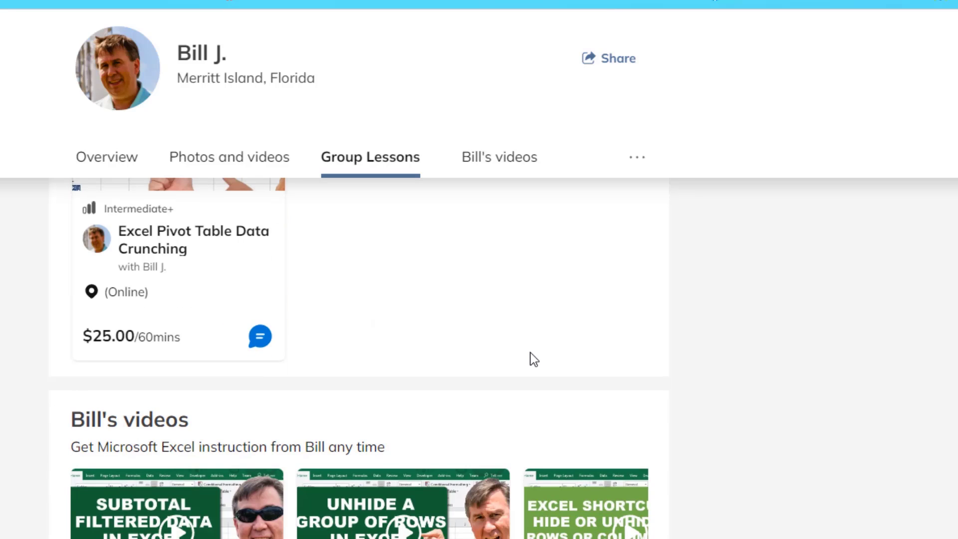